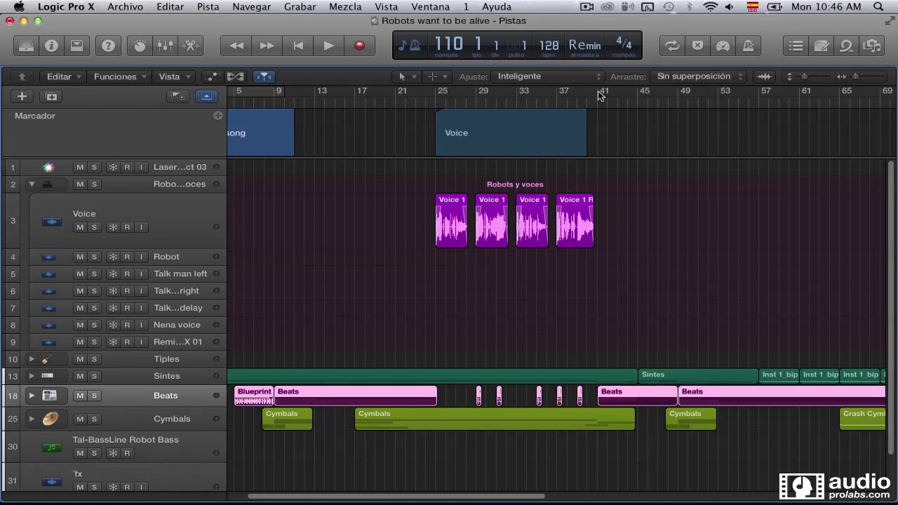
Create one record-enabled audio track with Input 1 and Output 1 + 2, and increase its height to individual track zoom 9
key("ctrl+Up")
left_click(575, 181)
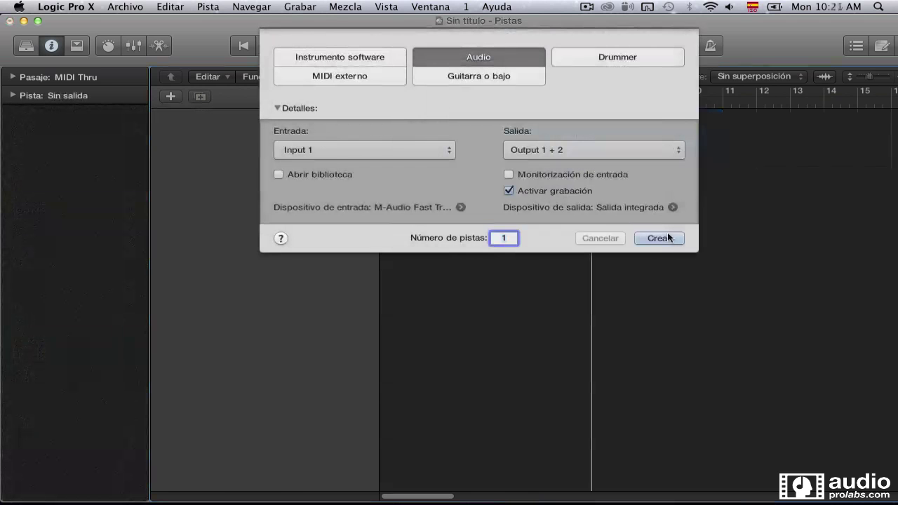
left_click(660, 238)
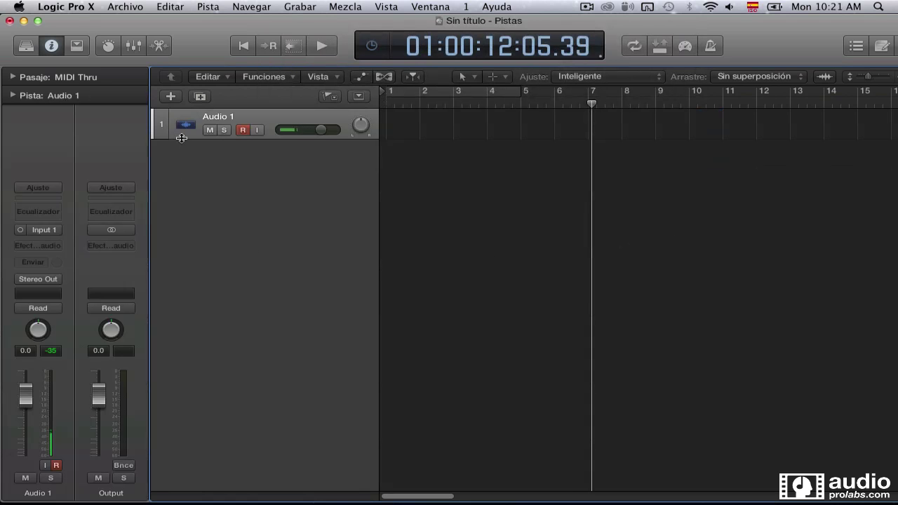
left_click_drag(181, 138, 176, 167)
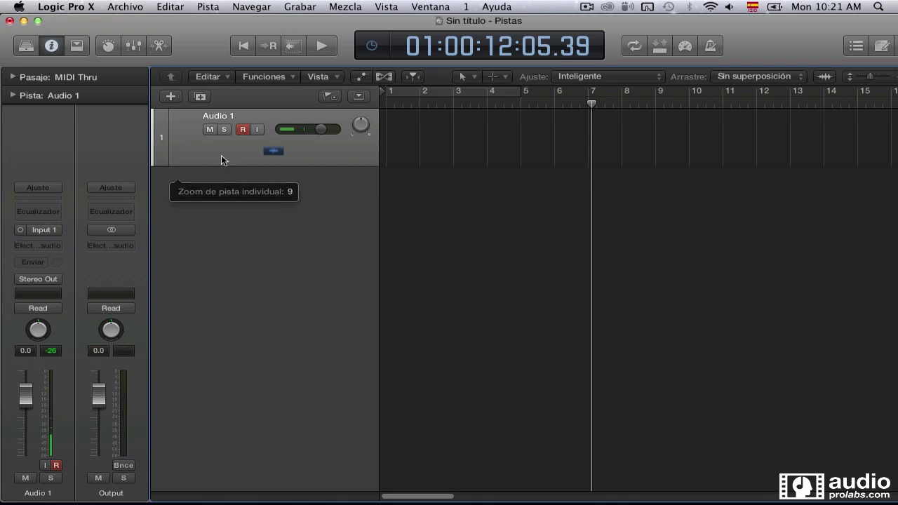
Record three separate voice takes on the Audio 1 track, starting at bars 1, 7 and 12
key("Return")
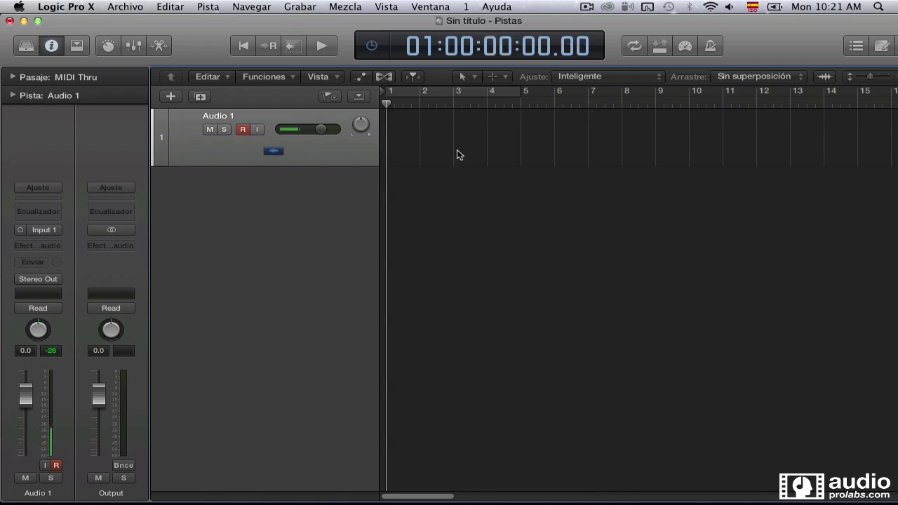
key("r")
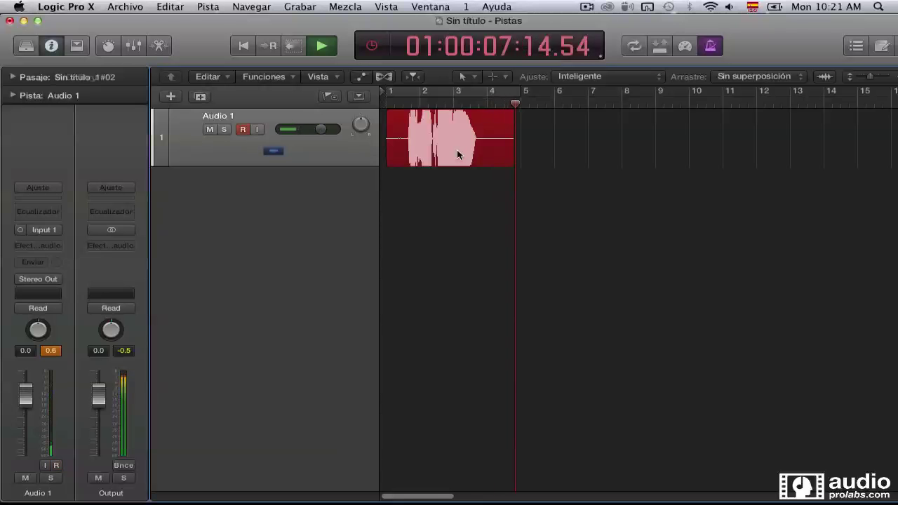
key("shift+r")
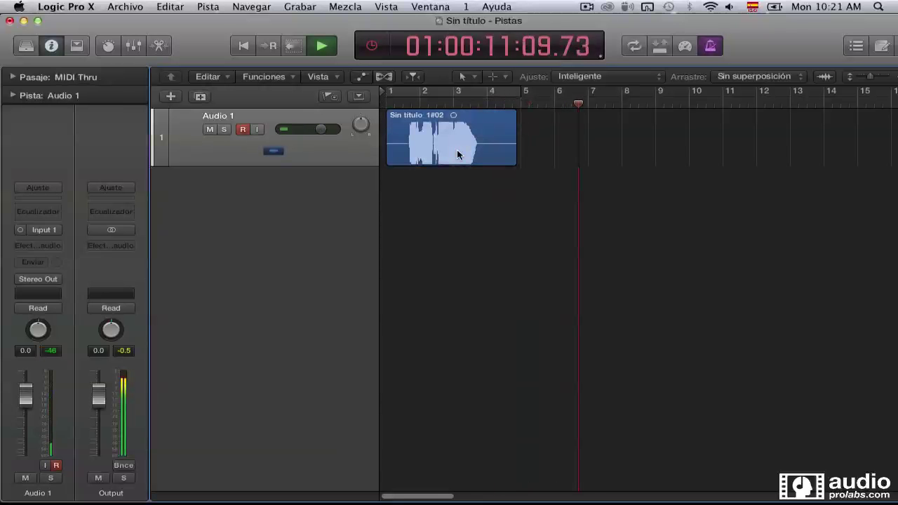
key("shift+r")
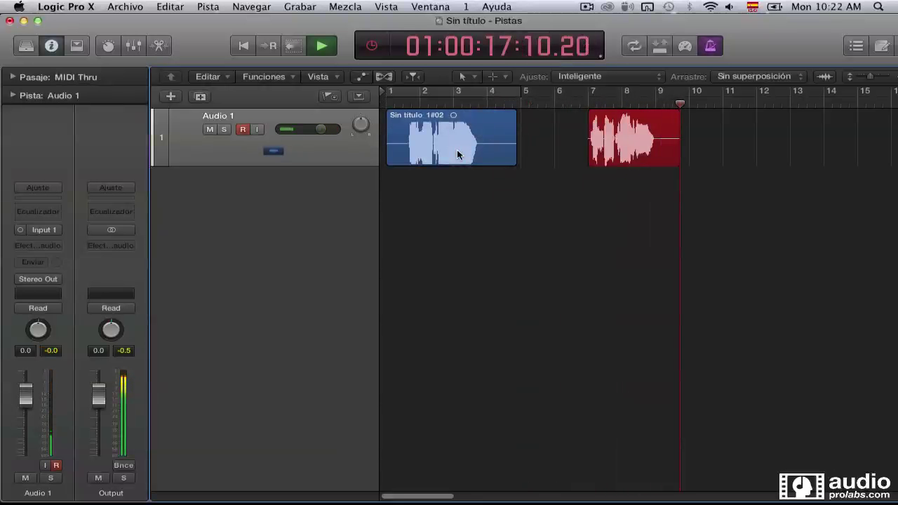
key("space")
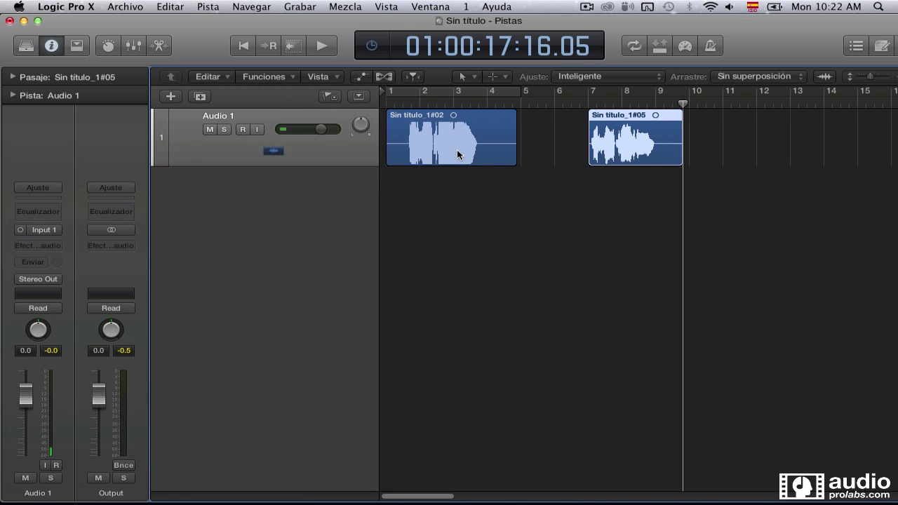
key("period")
key("r")
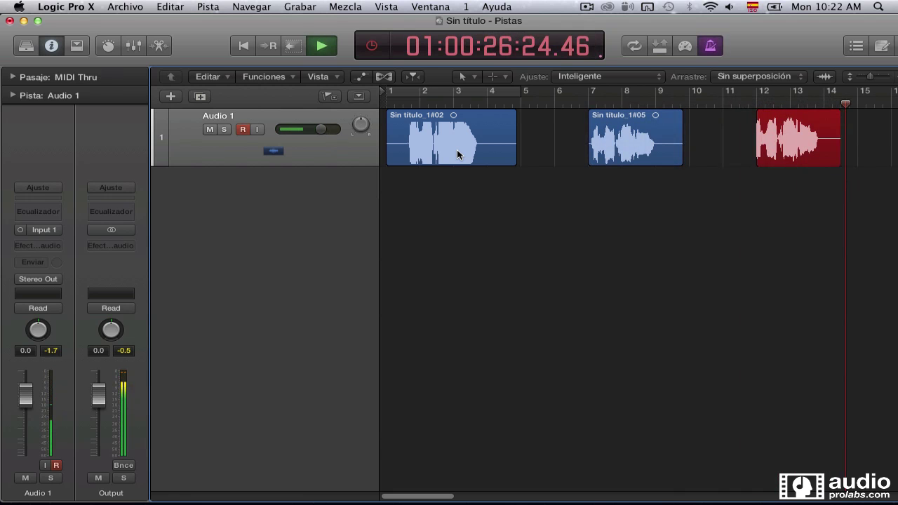
key("space")
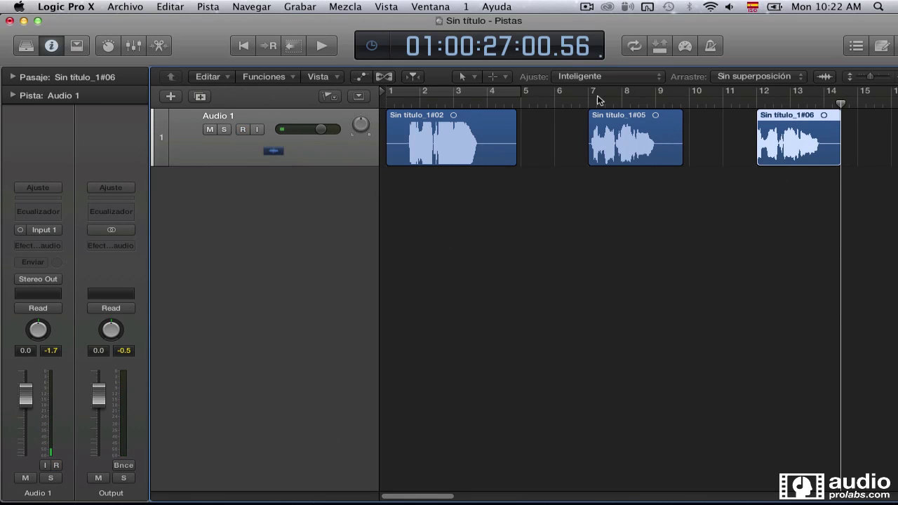
Move the second take to start at about bar 5.25 and the third at about bar 8.5, and return the playhead to the project start
left_click_drag(639, 123, 549, 119)
left_click_drag(813, 116, 695, 114)
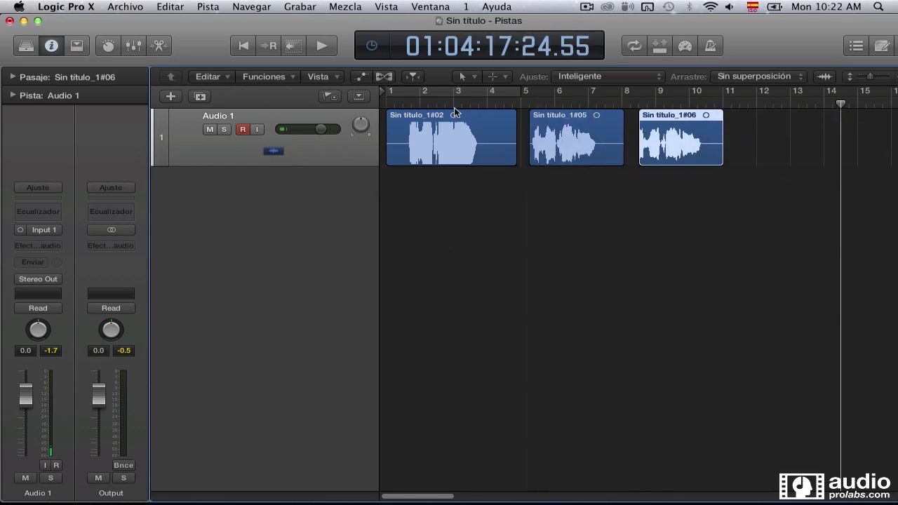
key("Return")
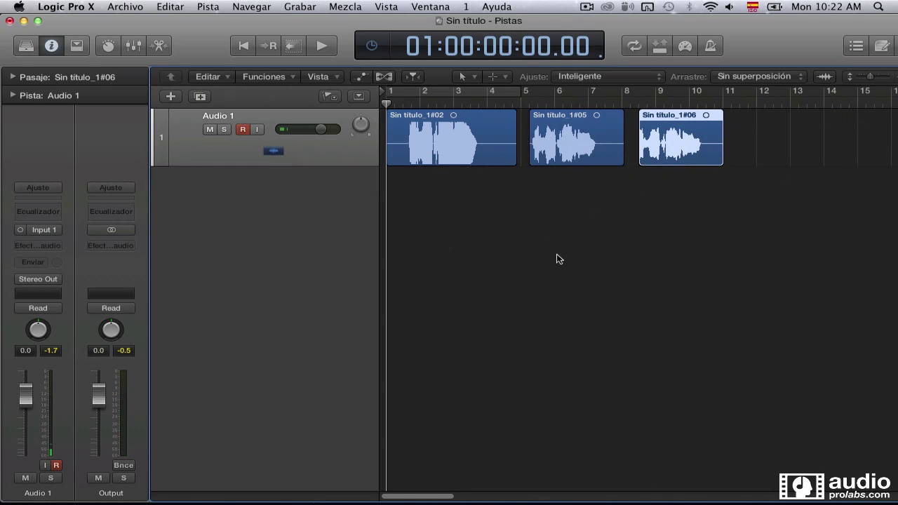
left_click(559, 256)
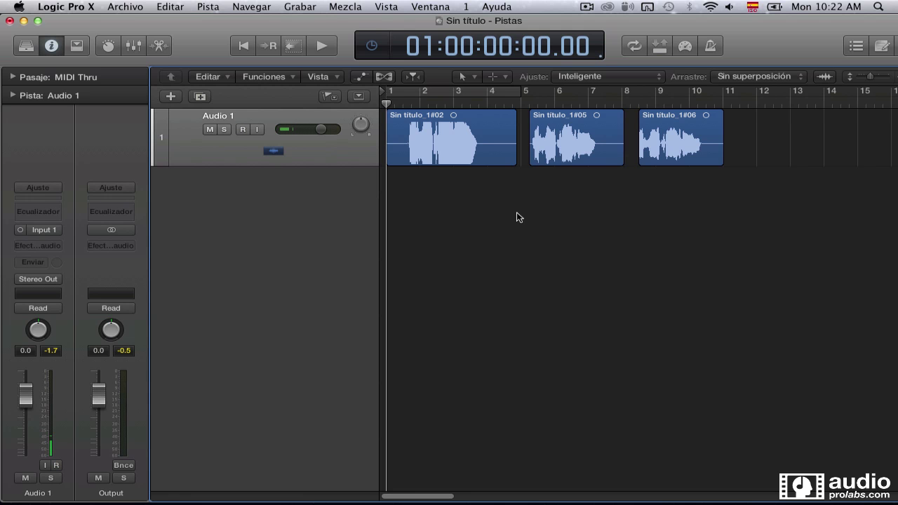
Play back the three recorded takes one after another, repositioning the playhead just before the second and third regions
key("space")
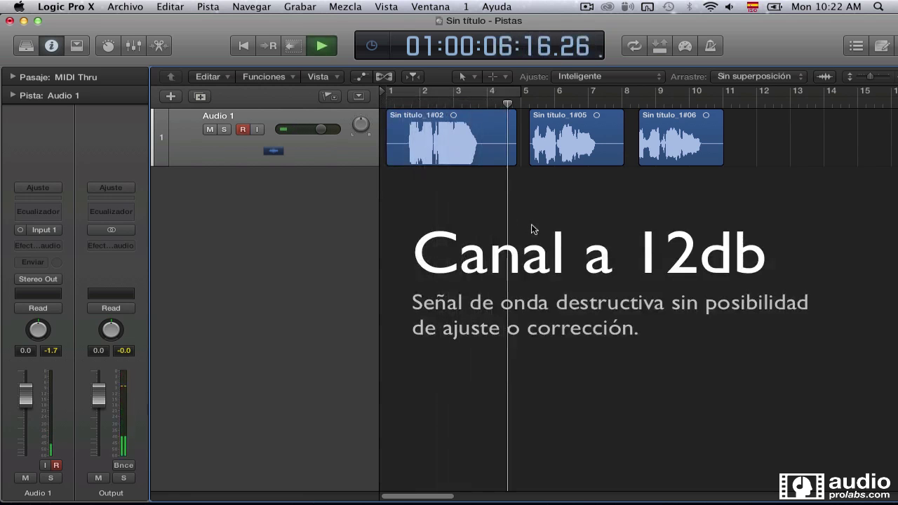
key("space")
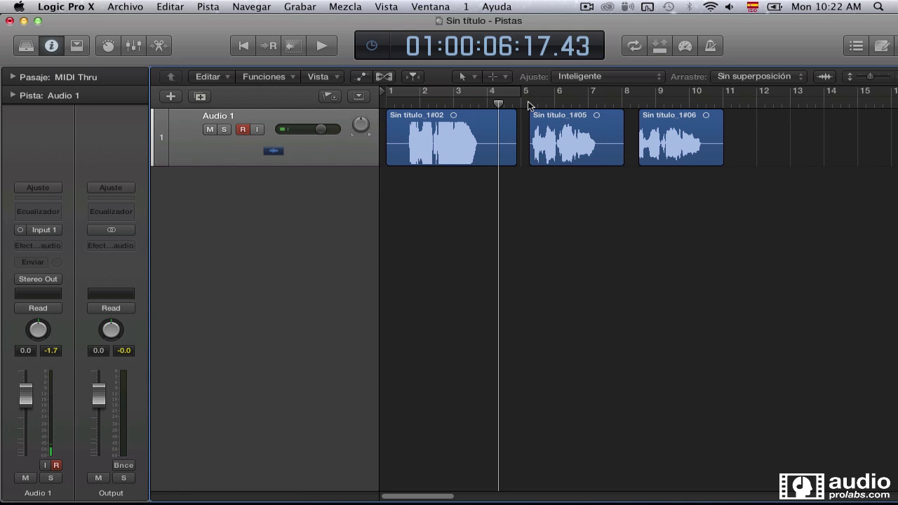
left_click(525, 104)
key("space")
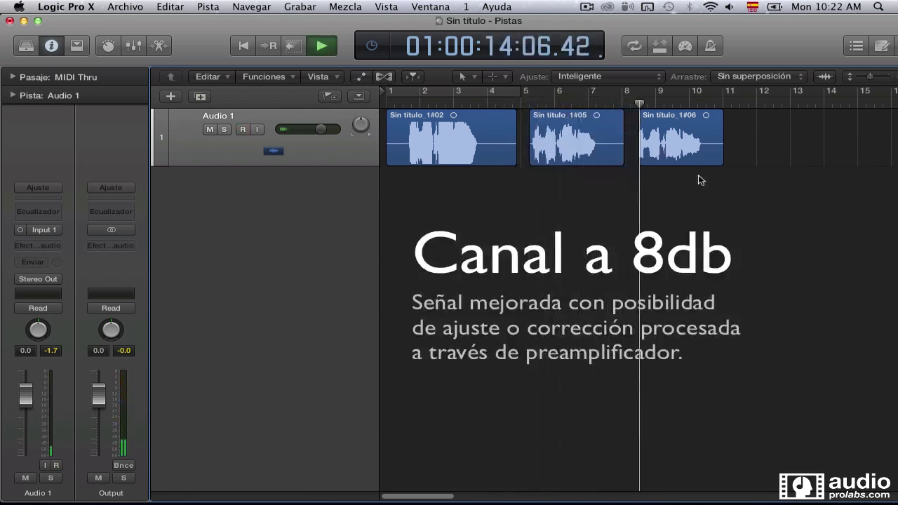
left_click(627, 105)
left_click_drag(633, 105, 637, 105)
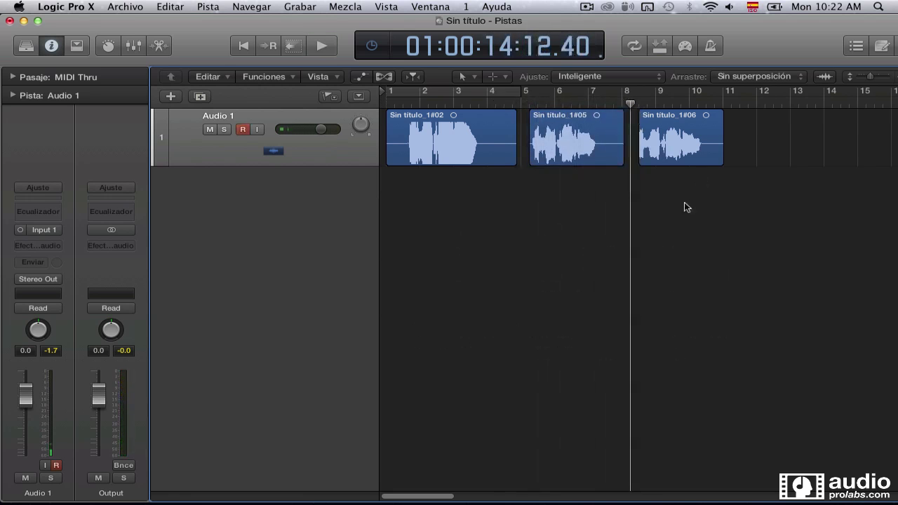
key("space")
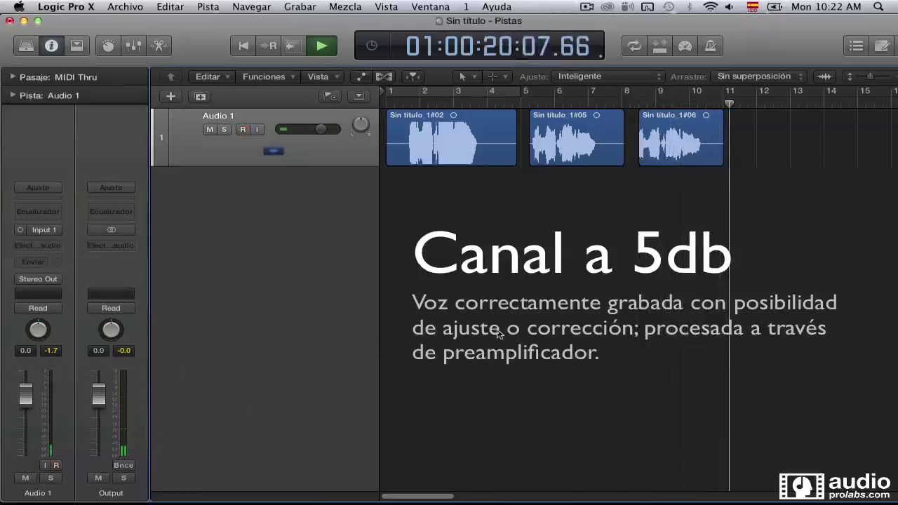
key("space")
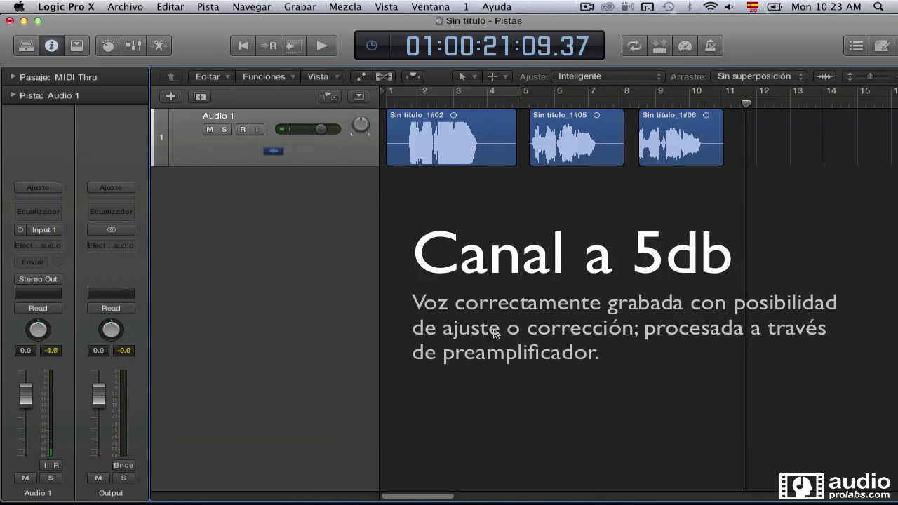
Place the playhead at the third take, enlarge the three regions to fill the track area and hide the inspector
key("Return")
left_click(720, 145)
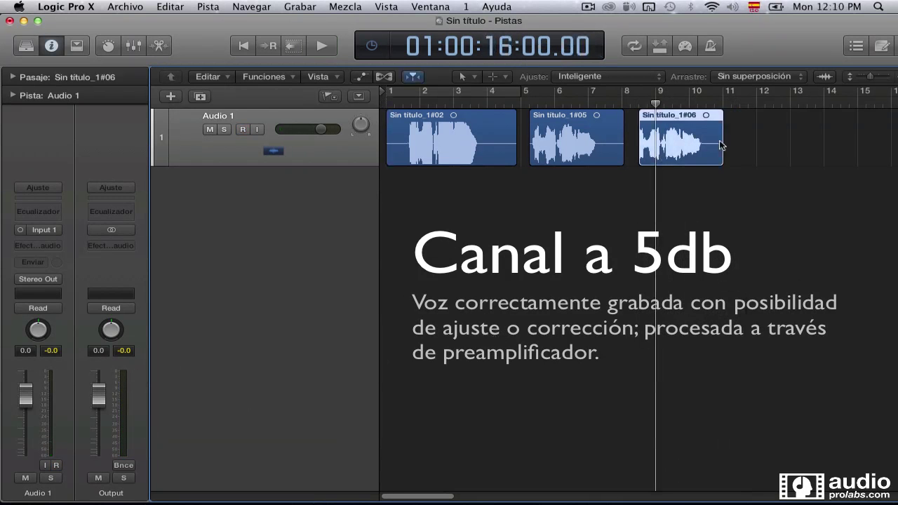
left_click(641, 104)
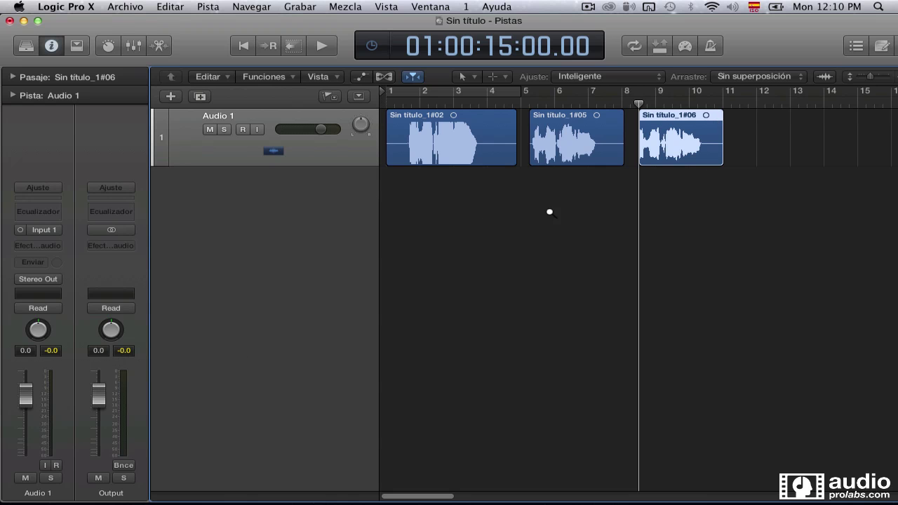
left_click_drag(735, 209, 382, 101)
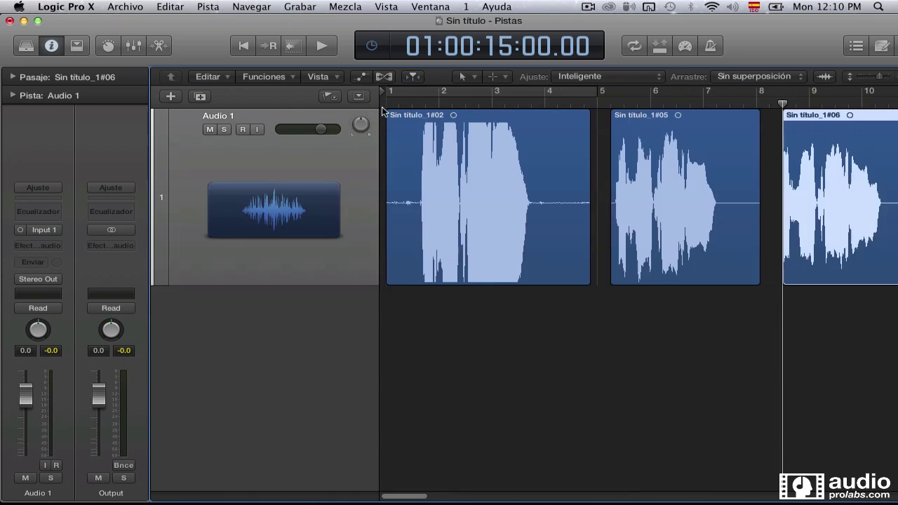
left_click(52, 47)
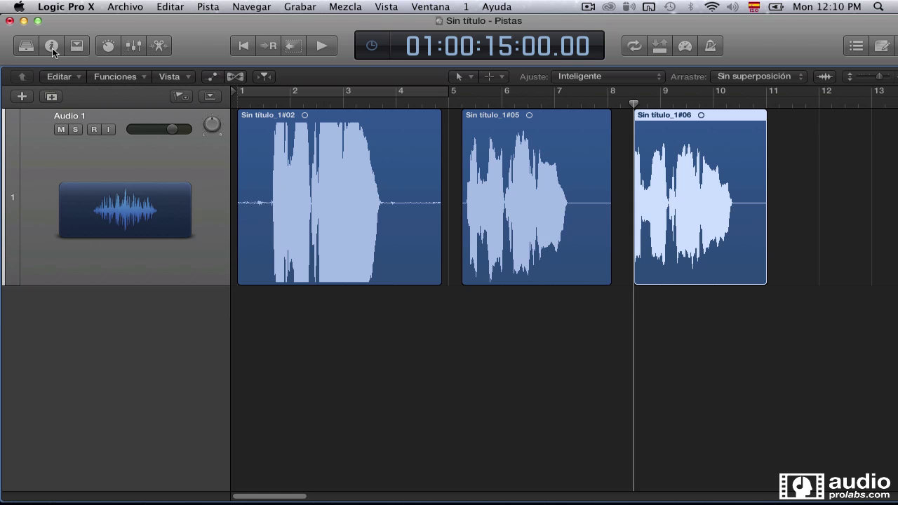
Compare the enlarged waveforms of the takes, selecting the first, the third and finally all three regions
left_click(346, 118)
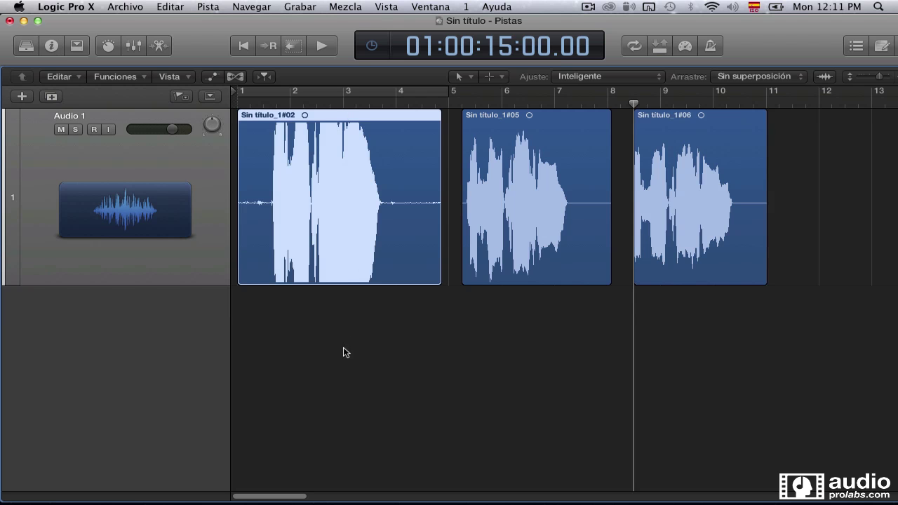
left_click(345, 352)
left_click(331, 104)
key("Return")
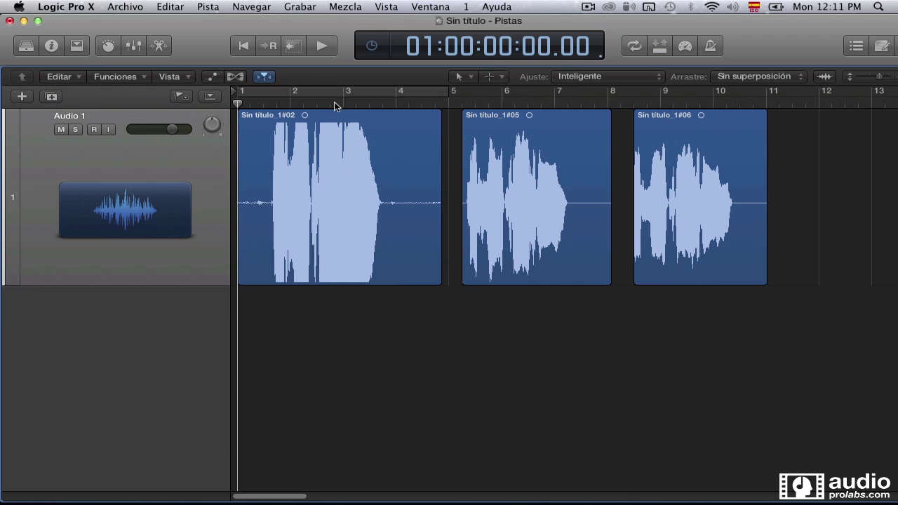
left_click(393, 209)
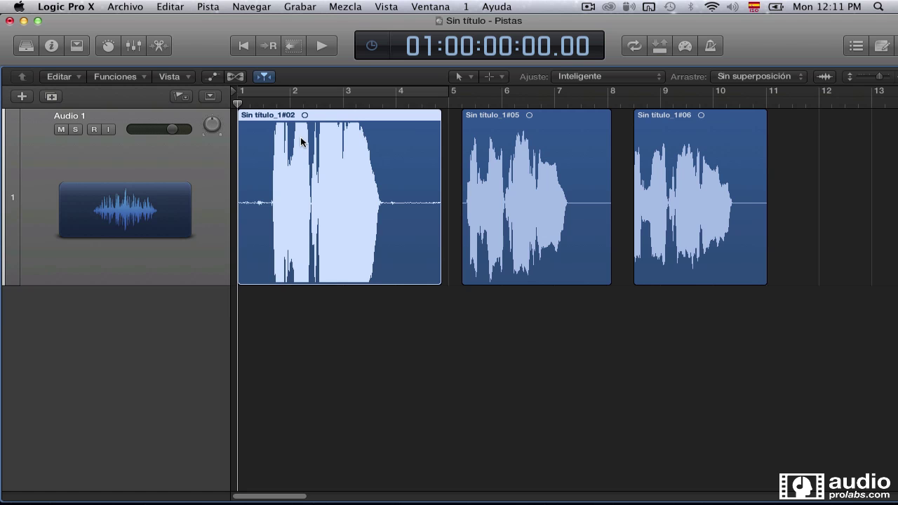
left_click(666, 190)
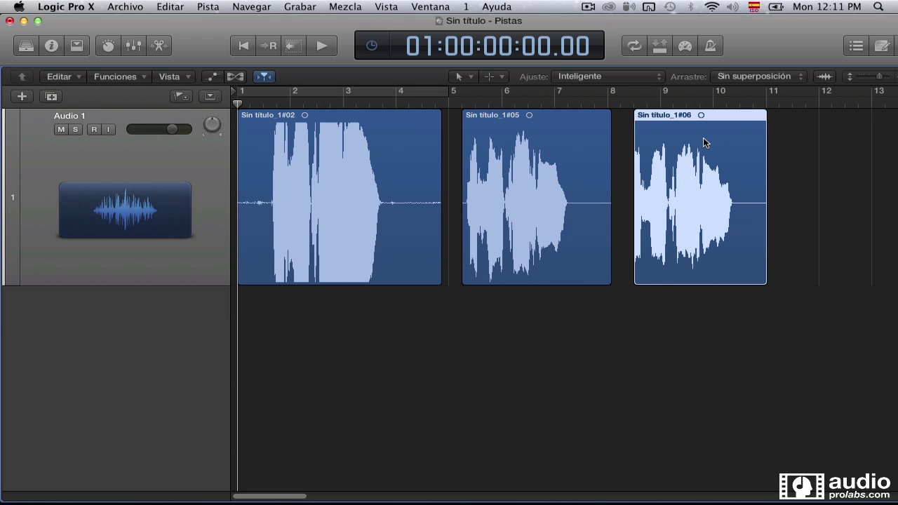
left_click(634, 101)
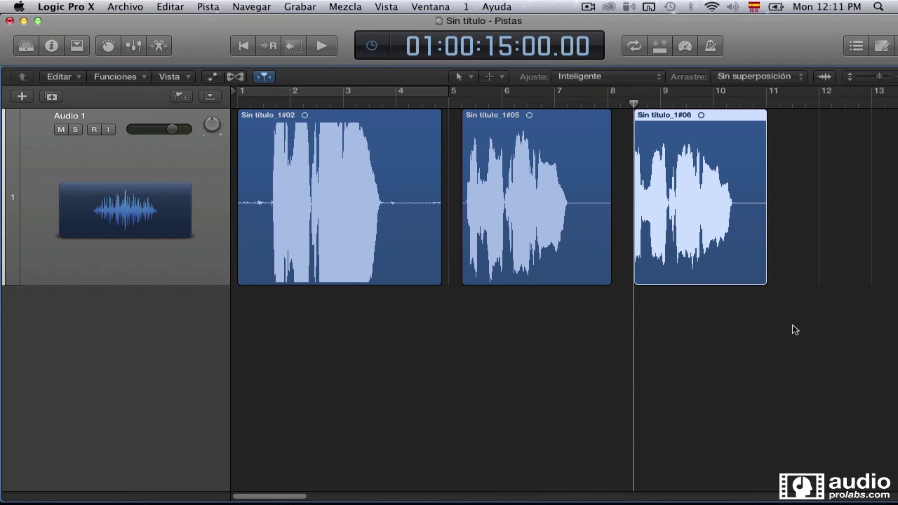
left_click_drag(795, 330, 328, 137)
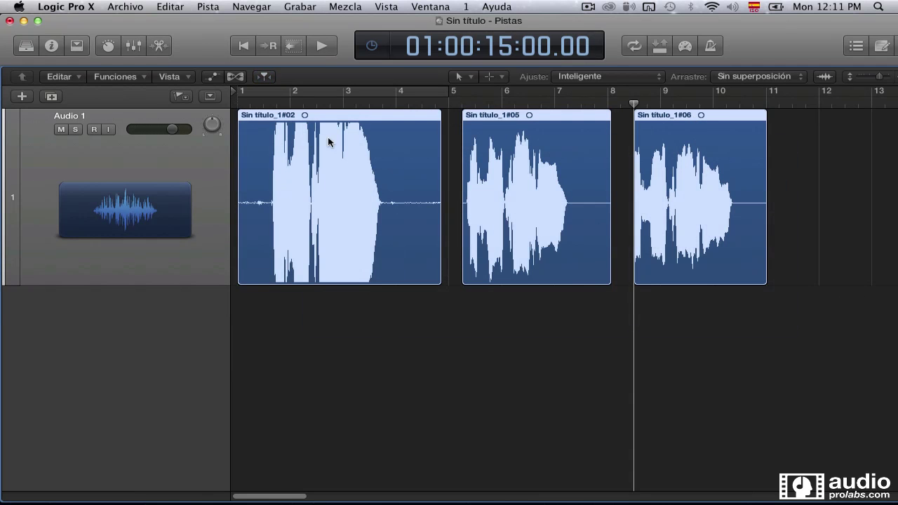
key("Return")
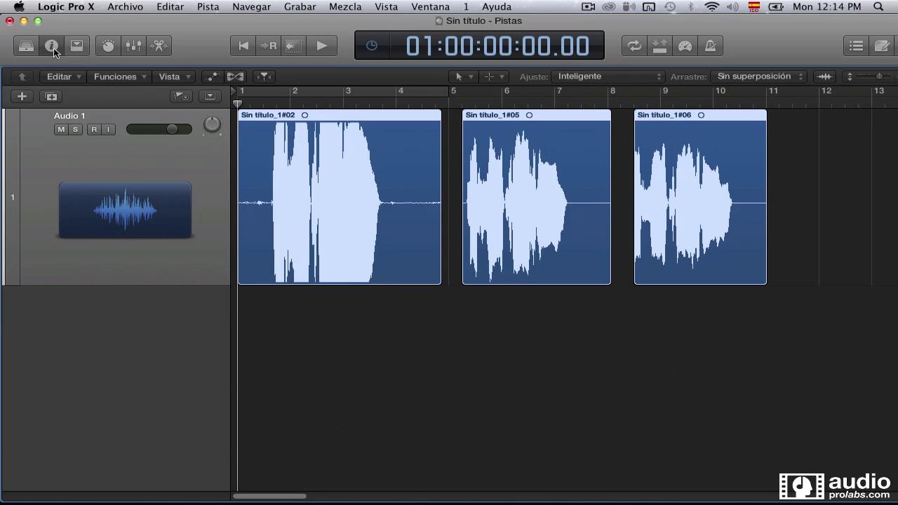
Restore the inspector and the normal zoom with no region selected, and play back the third take from just after bar 8
left_click(54, 48)
key("z")
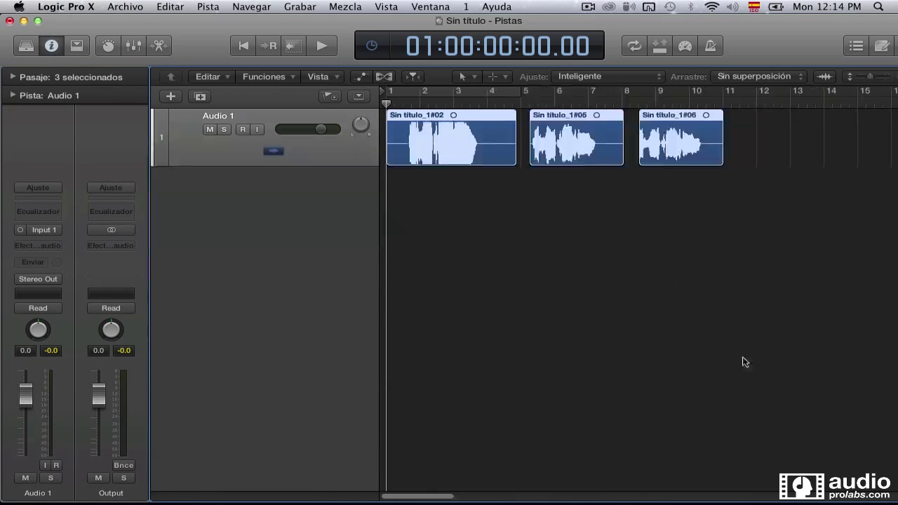
left_click(465, 262)
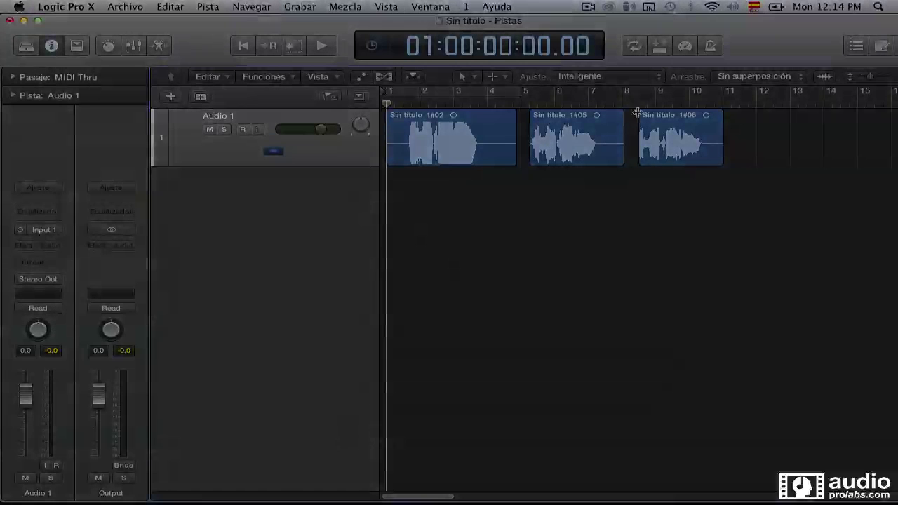
left_click(622, 99)
key("space")
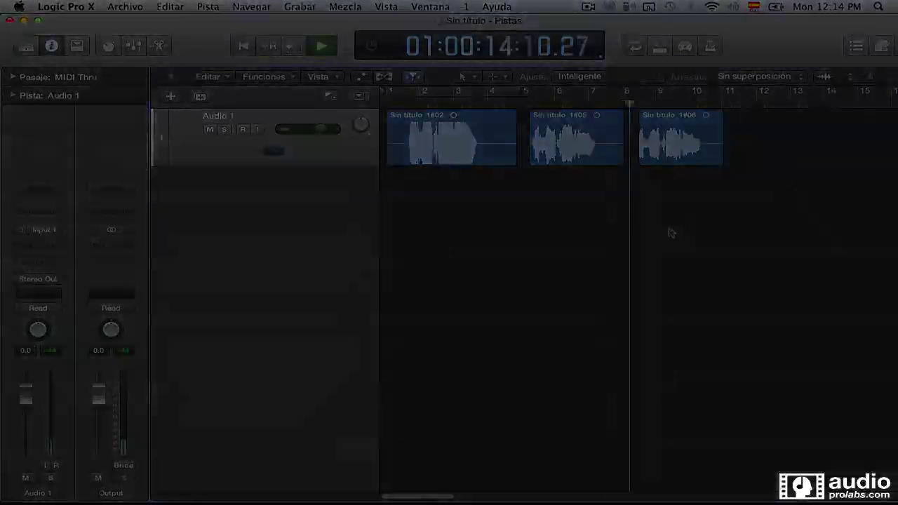